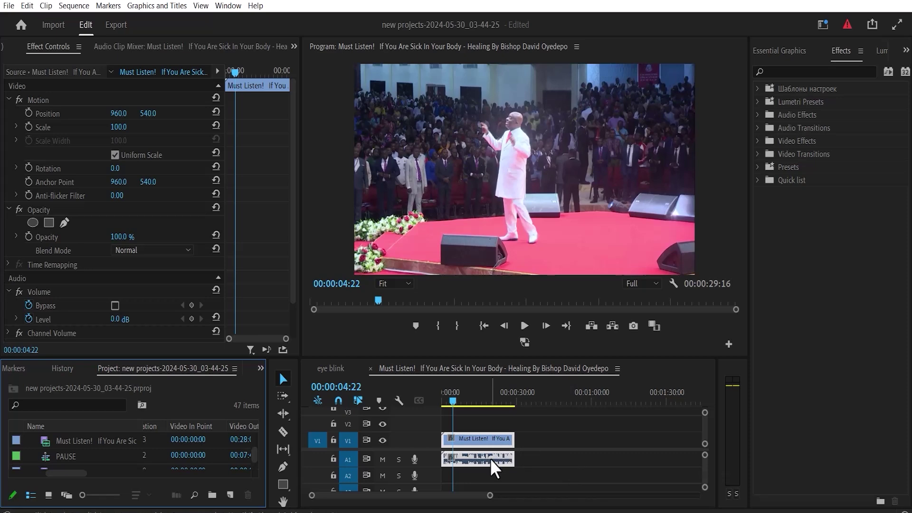
In Export, name the file 'audio', keep Downloads as location, choose MP3 format and export
click(116, 25)
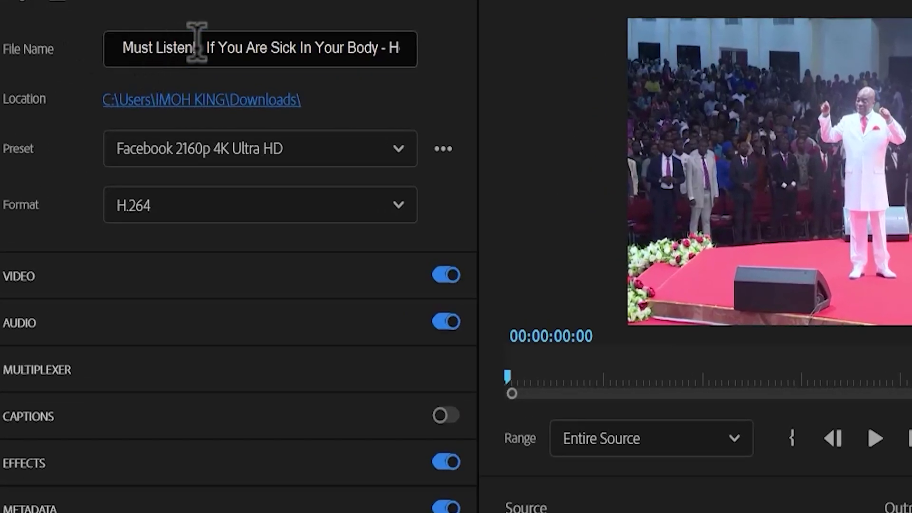
click(322, 82)
key(ctrl+a)
text(a)
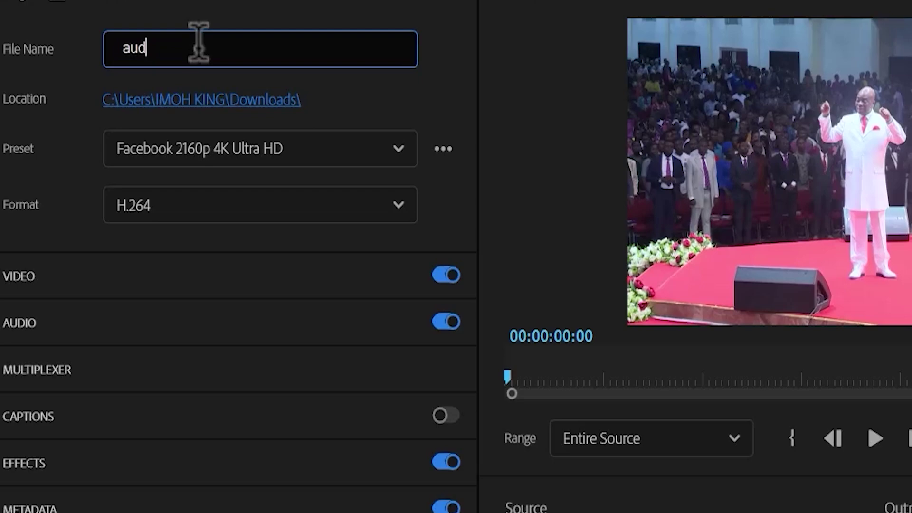
click(241, 101)
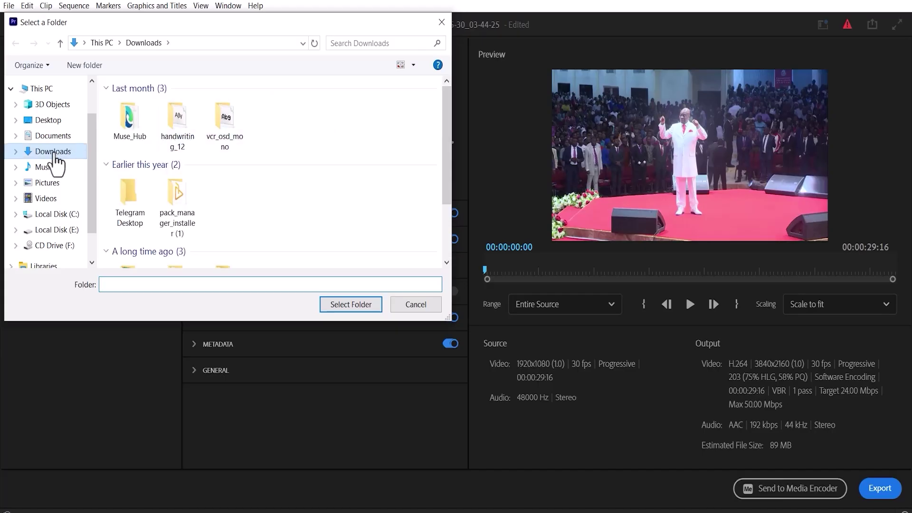
click(351, 305)
click(413, 181)
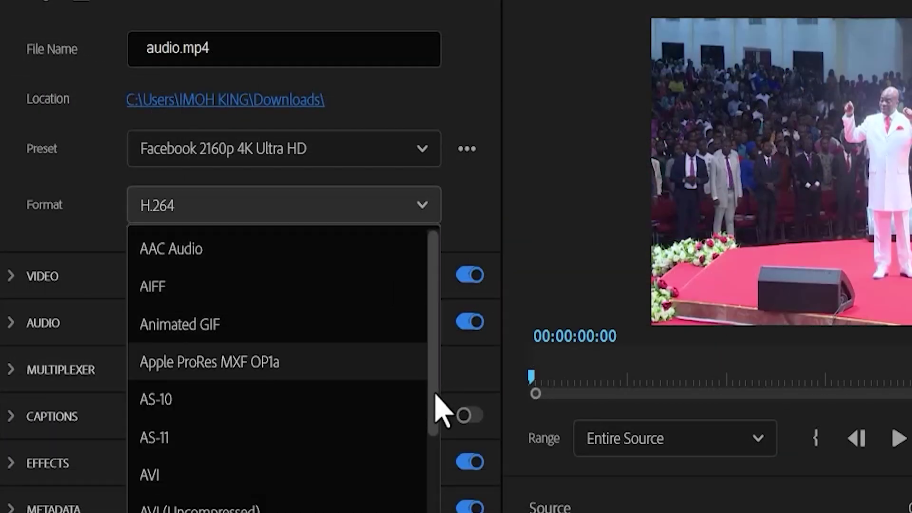
scroll(436, 395, down, 5)
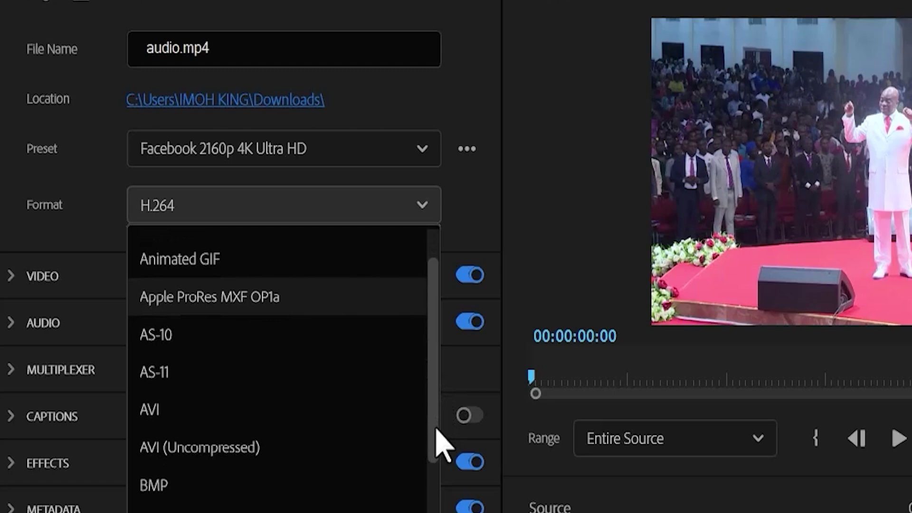
click(279, 333)
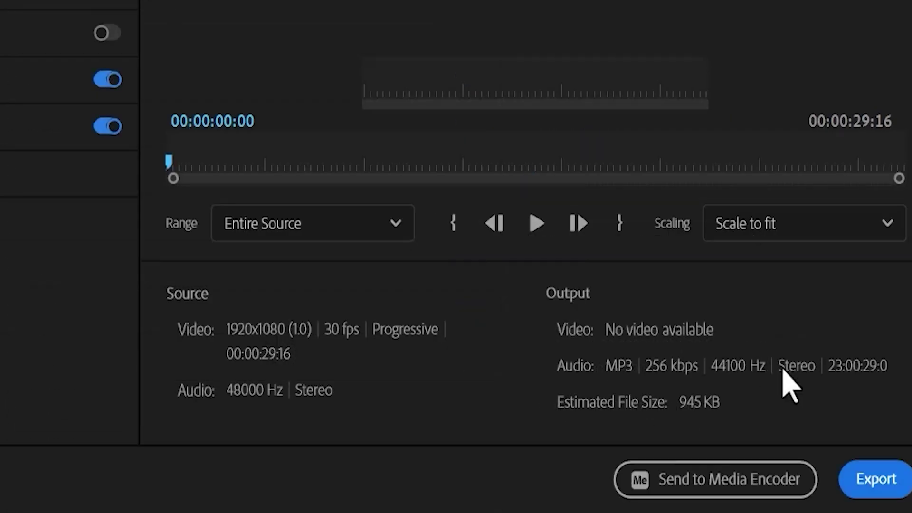
click(873, 479)
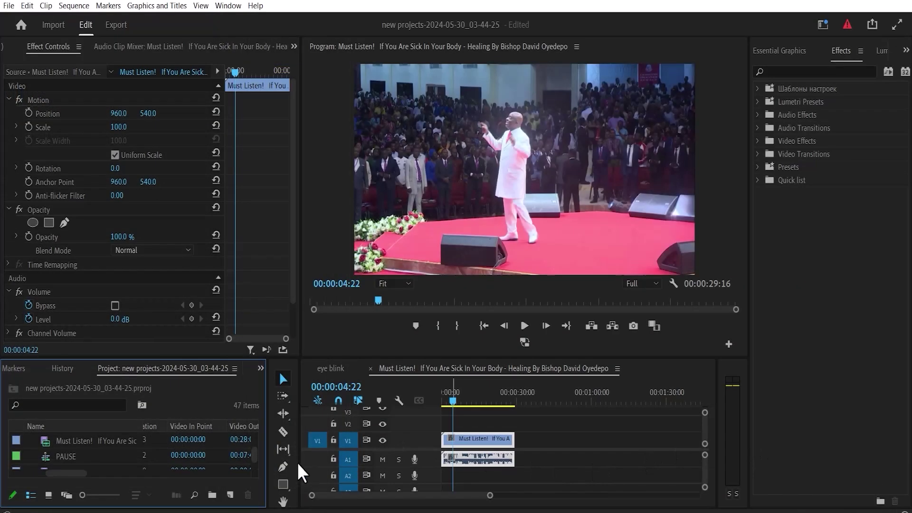
Create an adjustment layer, place it on V2 and trim it to the sermon clip's length
click(229, 496)
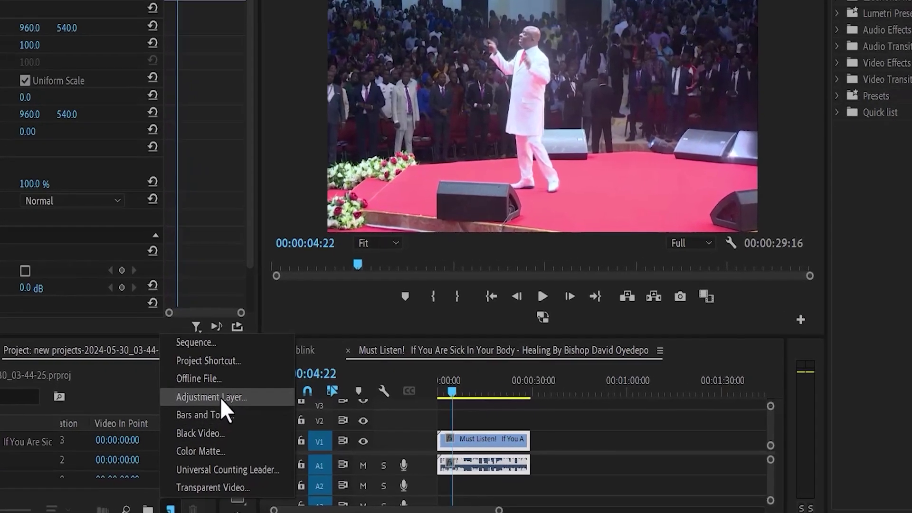
click(264, 406)
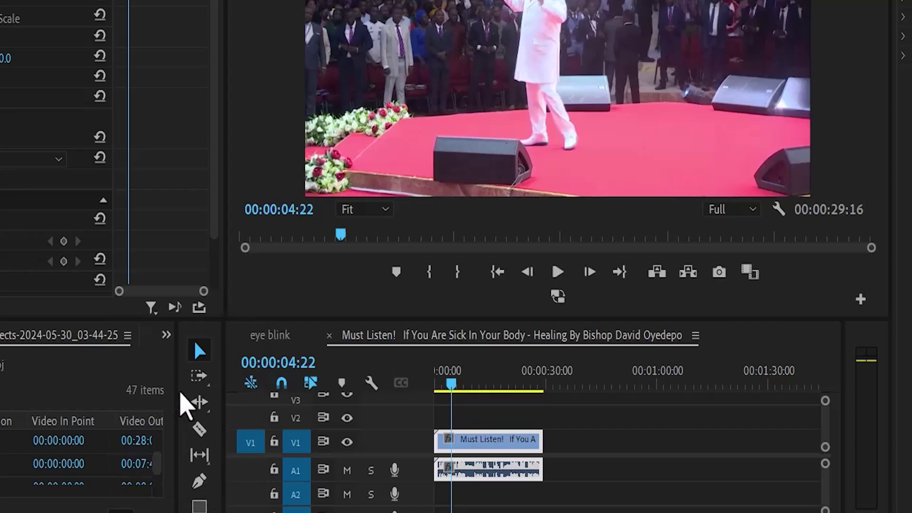
click(488, 217)
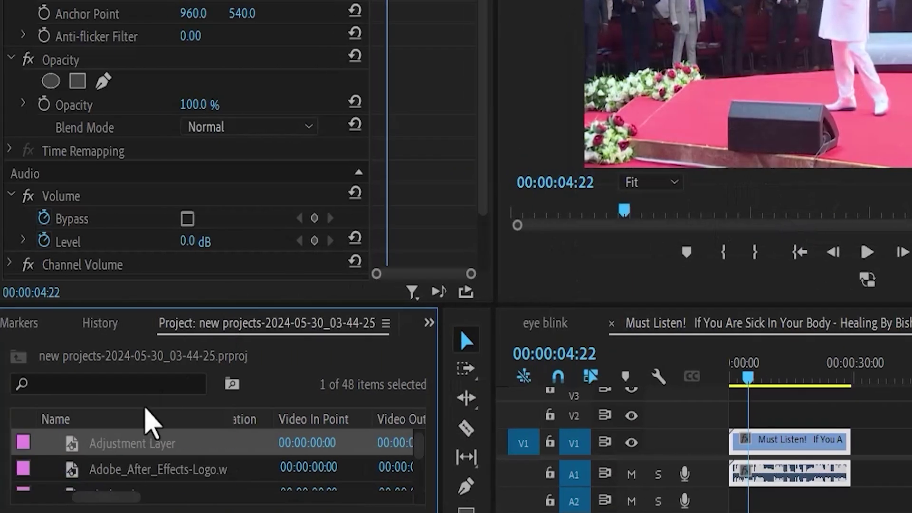
drag(133, 443, 854, 411)
drag(561, 412, 563, 412)
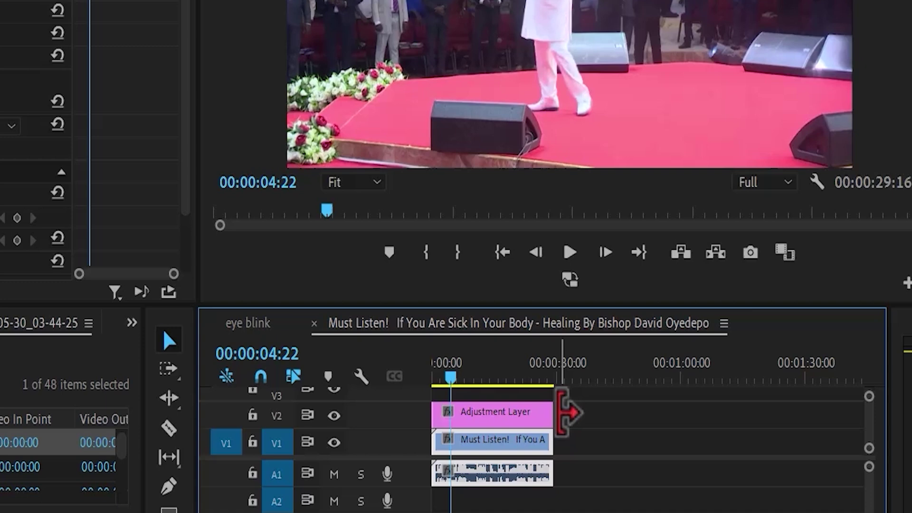
click(520, 413)
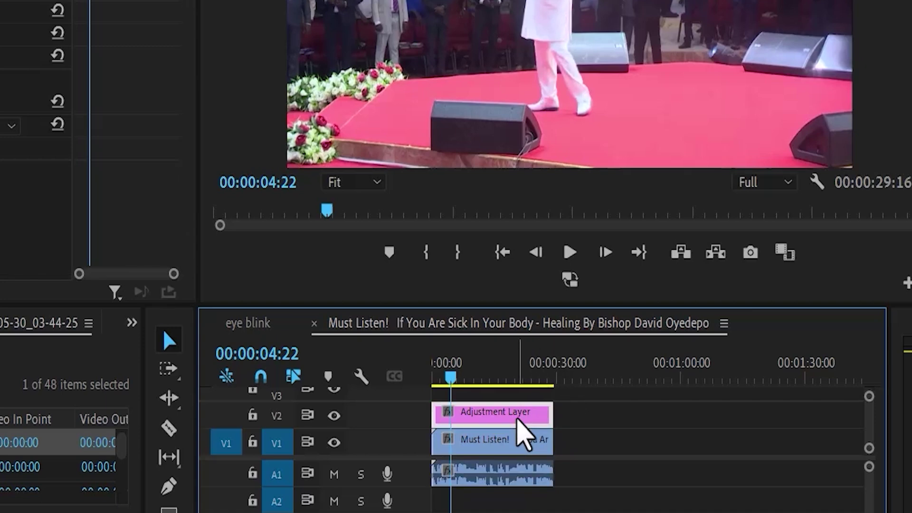
Replace the adjustment layer with an After Effects composition, saving and overwriting Untitled Project.aep
right_click(518, 419)
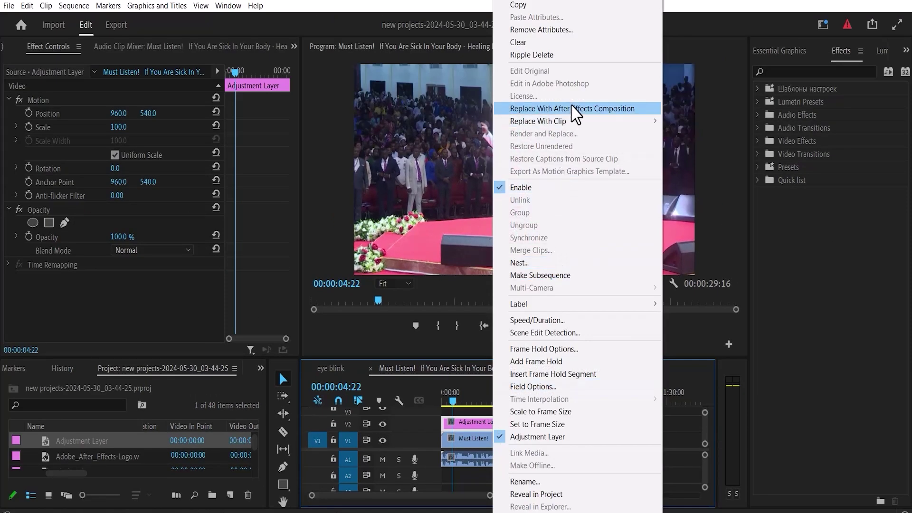
click(573, 108)
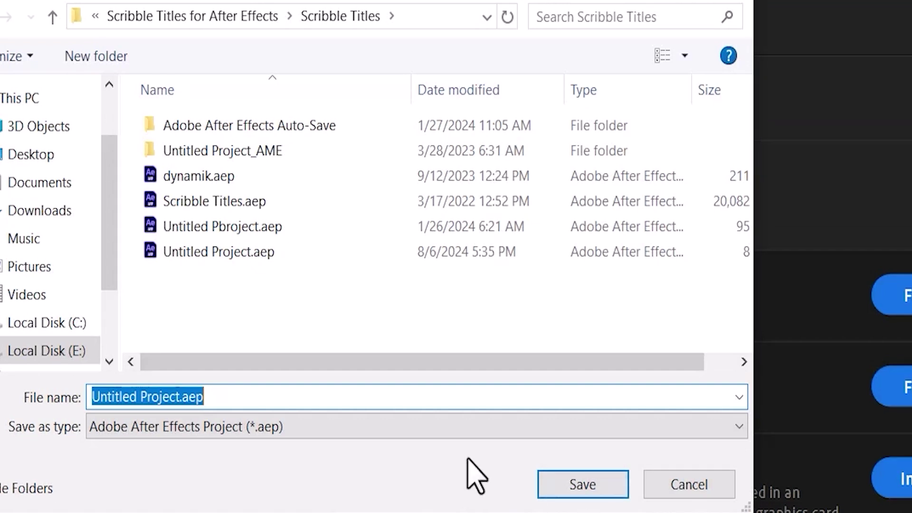
click(577, 484)
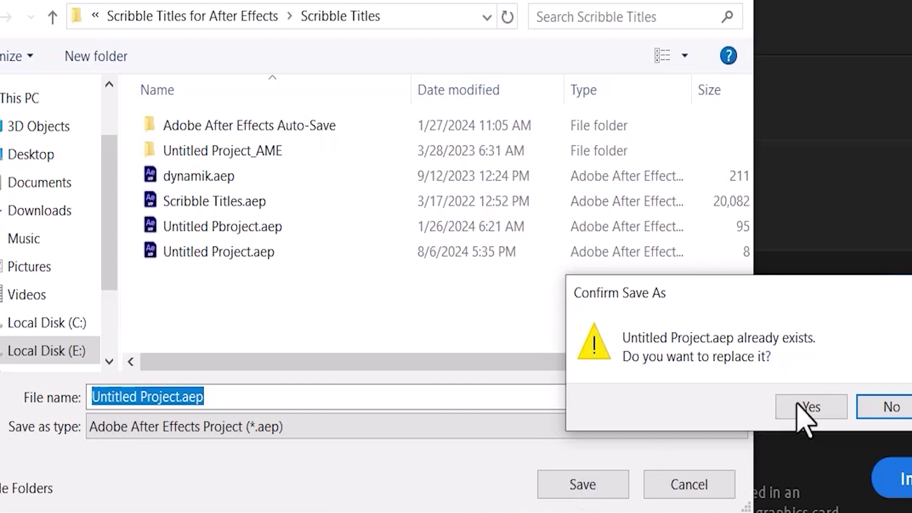
click(814, 407)
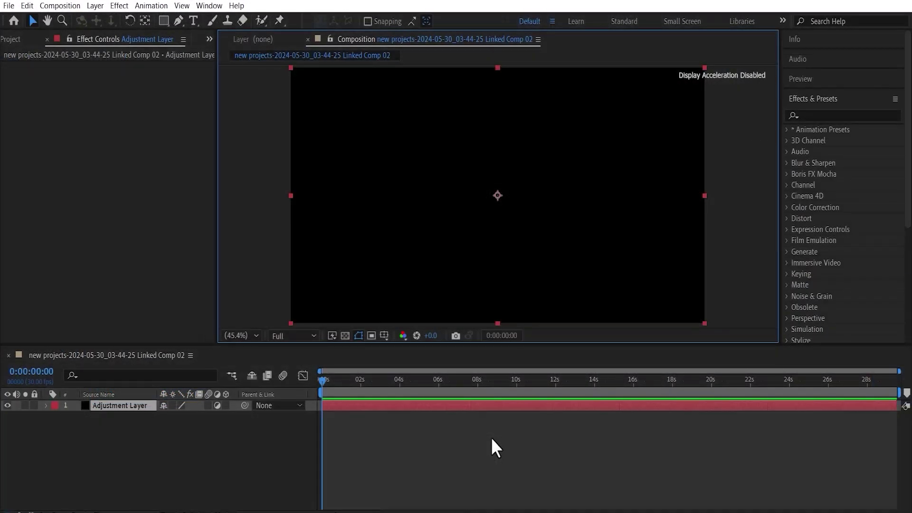
Import audio.mp3 from the Downloads folder into the After Effects project
key(ctrl+i)
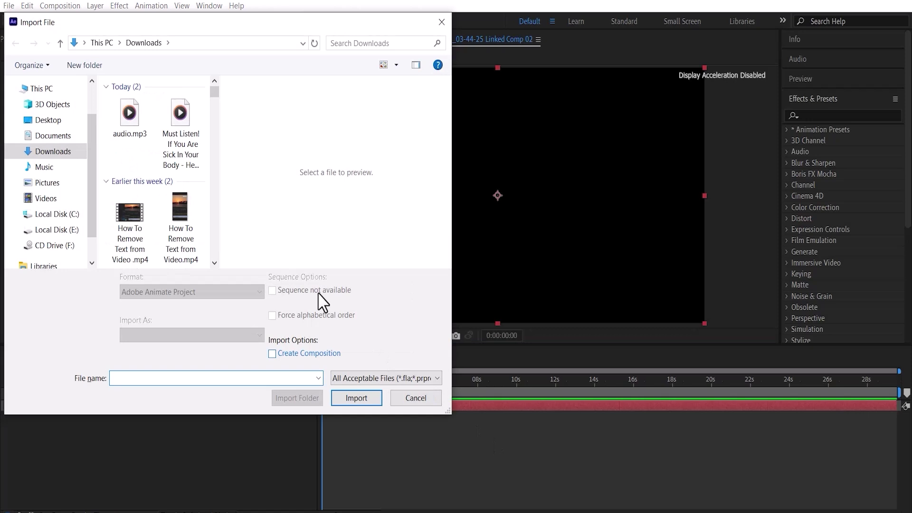
click(127, 118)
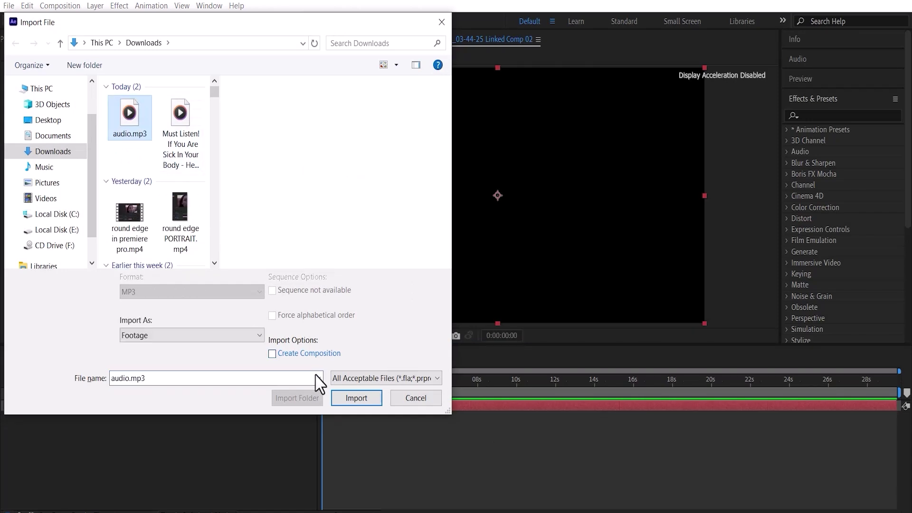
click(352, 398)
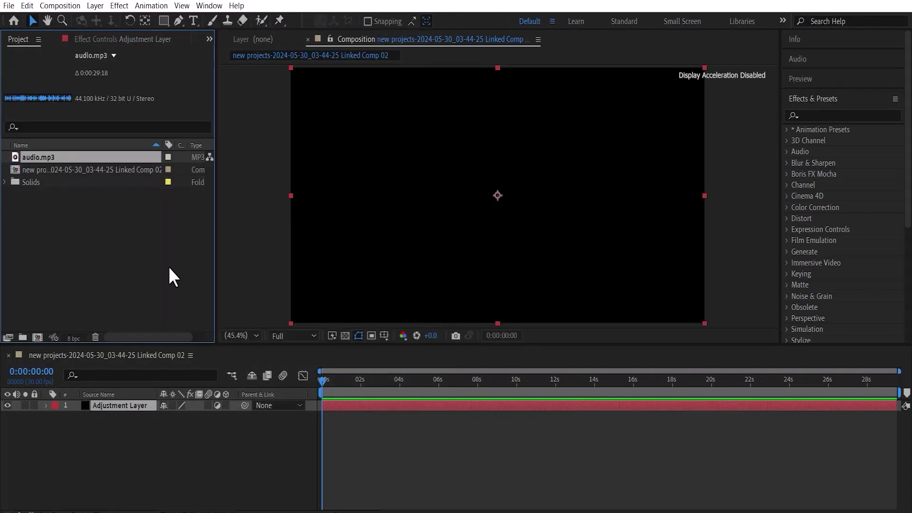
Add audio.mp3 to Linked Comp 02 and delete the Adjustment Layer
drag(96, 160, 97, 424)
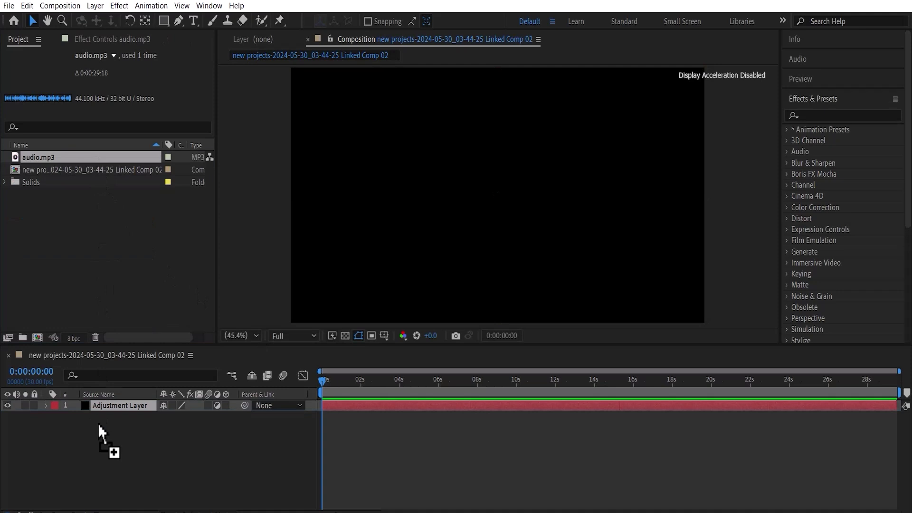
click(327, 404)
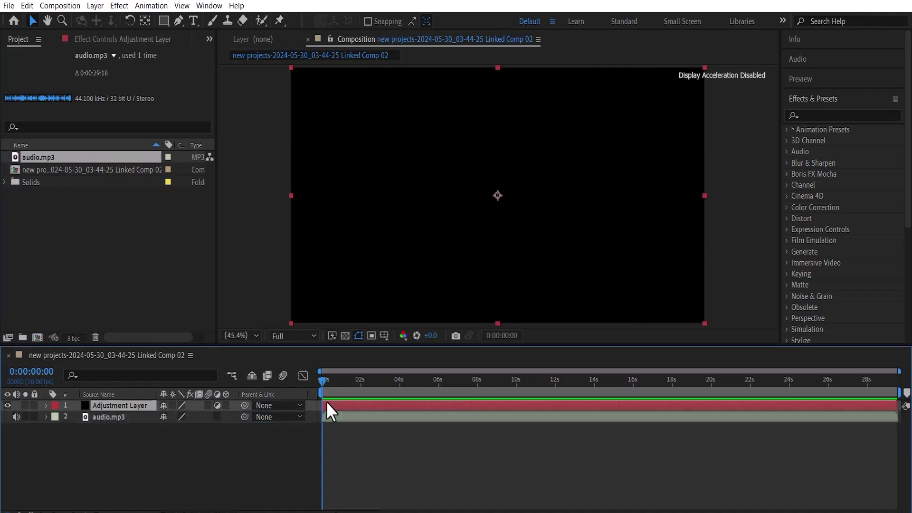
key(Delete)
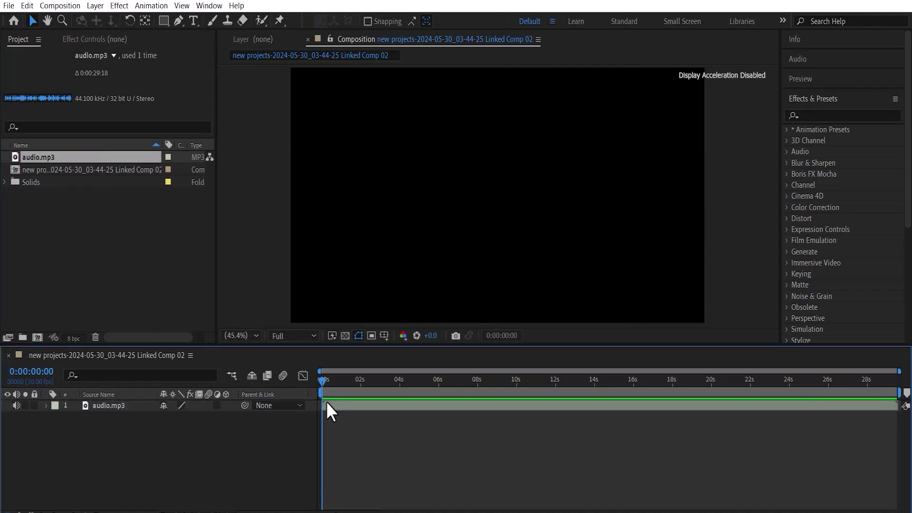
Add a new solid layer via Layer > New > Solid
click(95, 5)
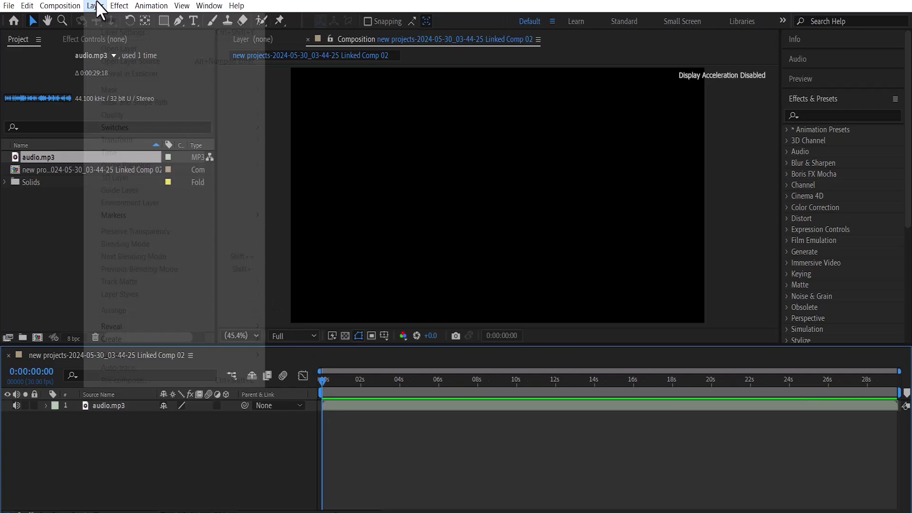
mouse_move(175, 22)
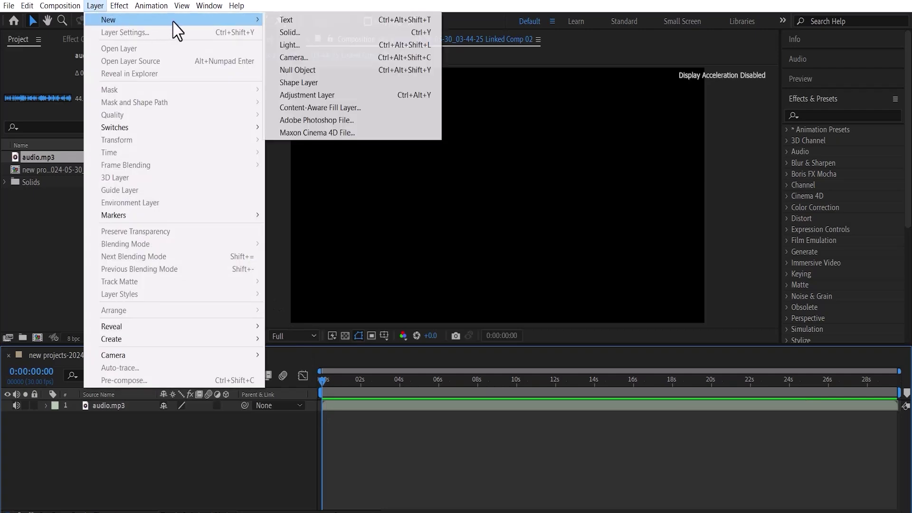
click(340, 33)
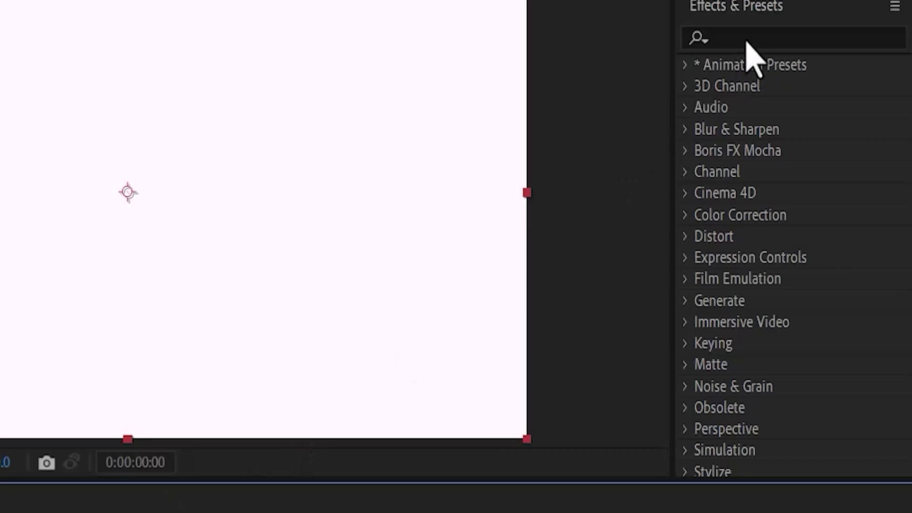
Apply Audio Spectrum to the solid and set its Audio Layer to audio.mp3
click(747, 39)
text(audio)
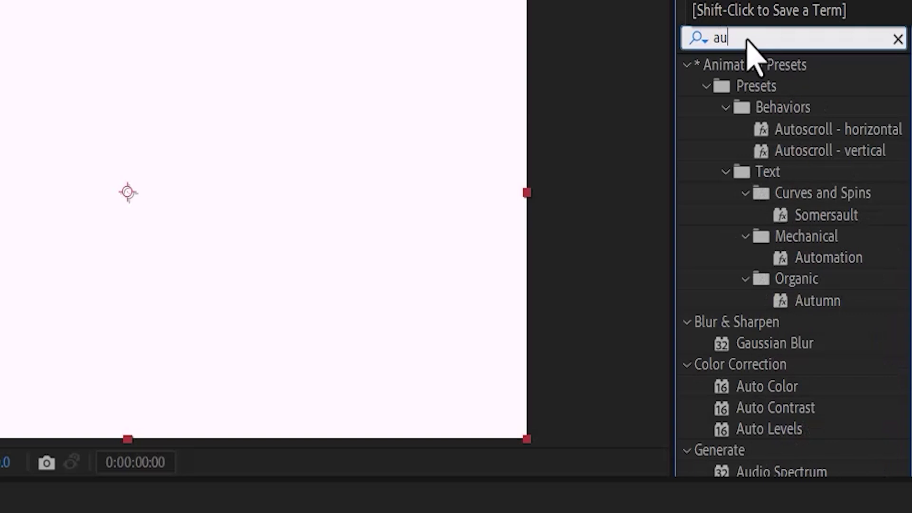
click(789, 87)
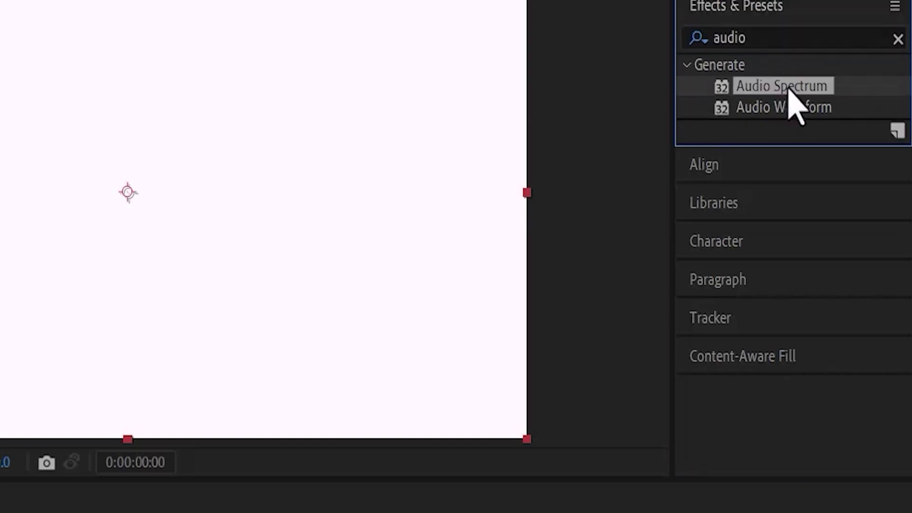
drag(789, 87, 195, 204)
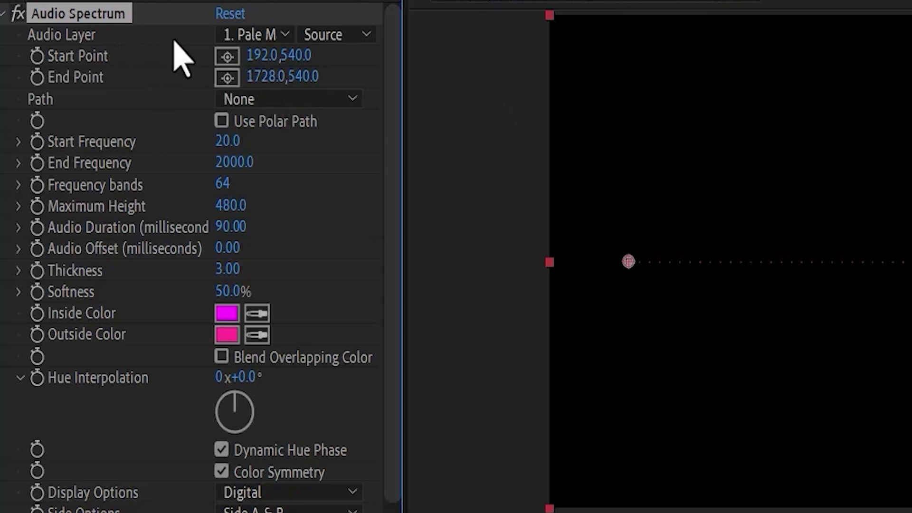
click(286, 36)
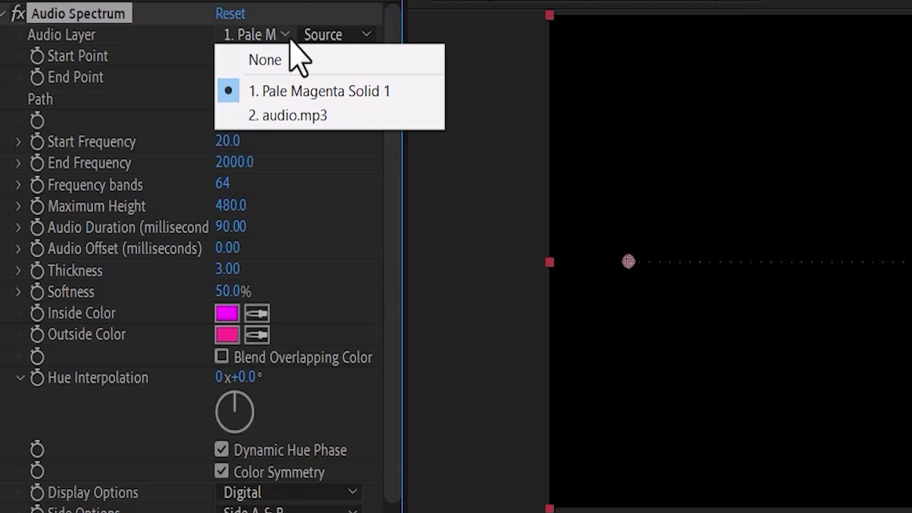
click(306, 116)
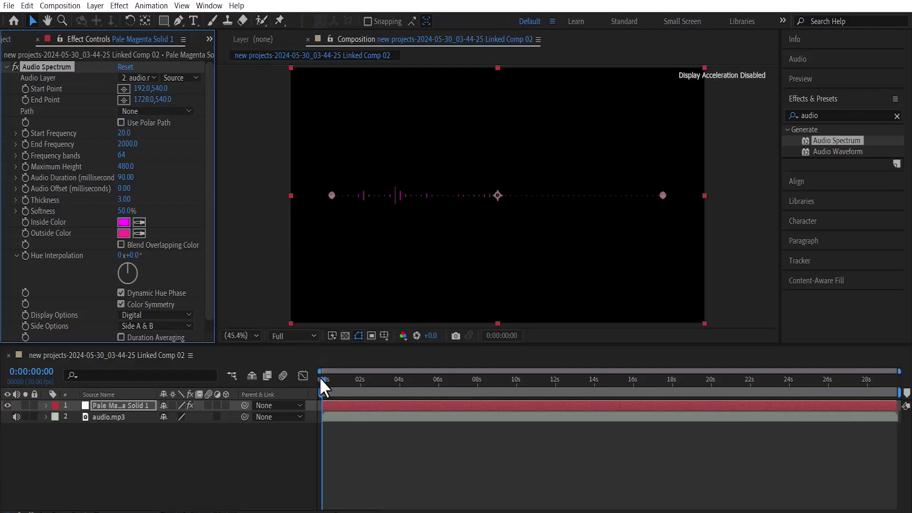
Set Audio Spectrum Start Frequency to 1000, End Frequency to 8500 and Frequency bands to 128
drag(321, 379, 386, 376)
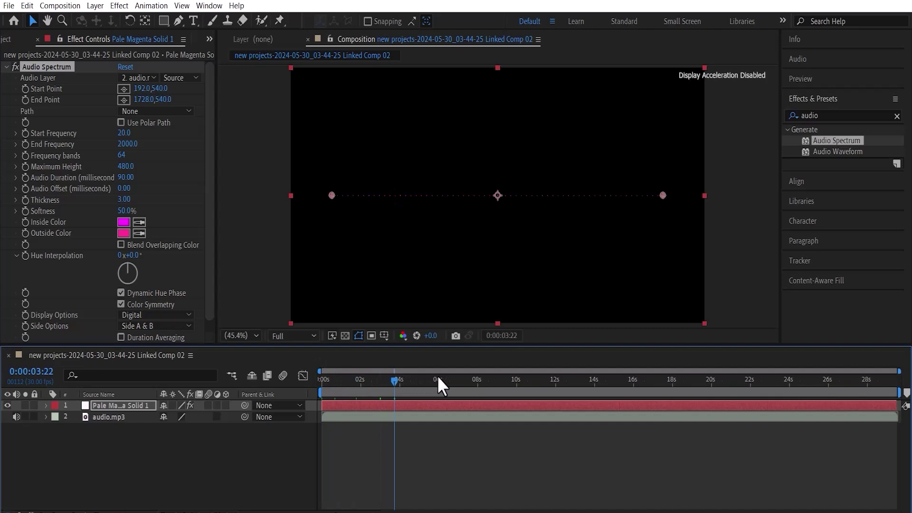
drag(455, 386, 416, 377)
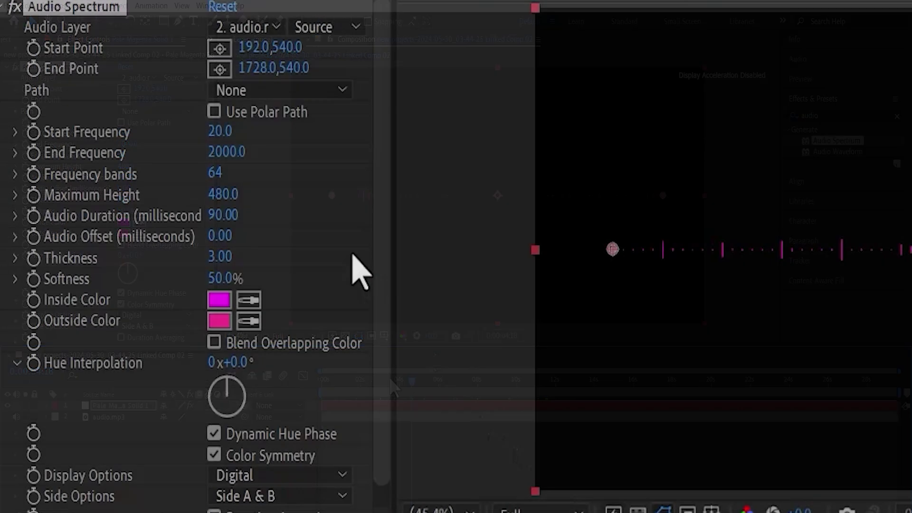
click(219, 131)
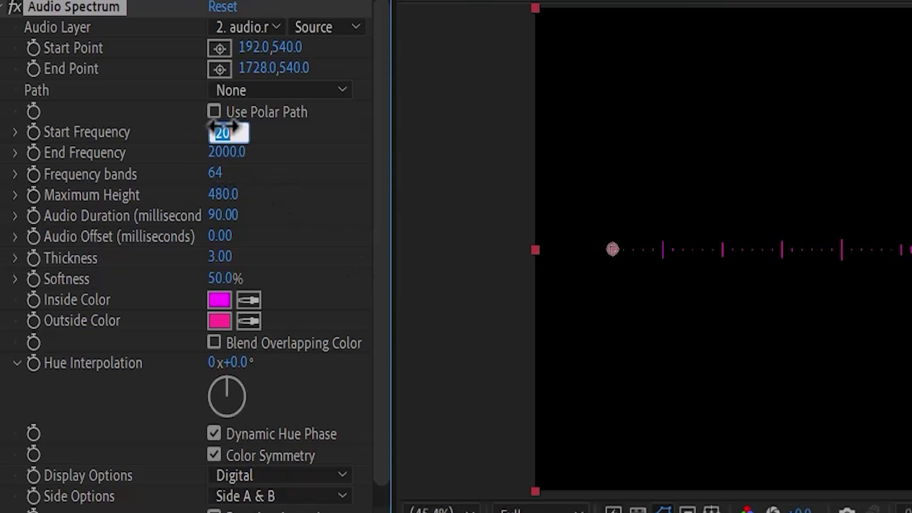
text(1000)
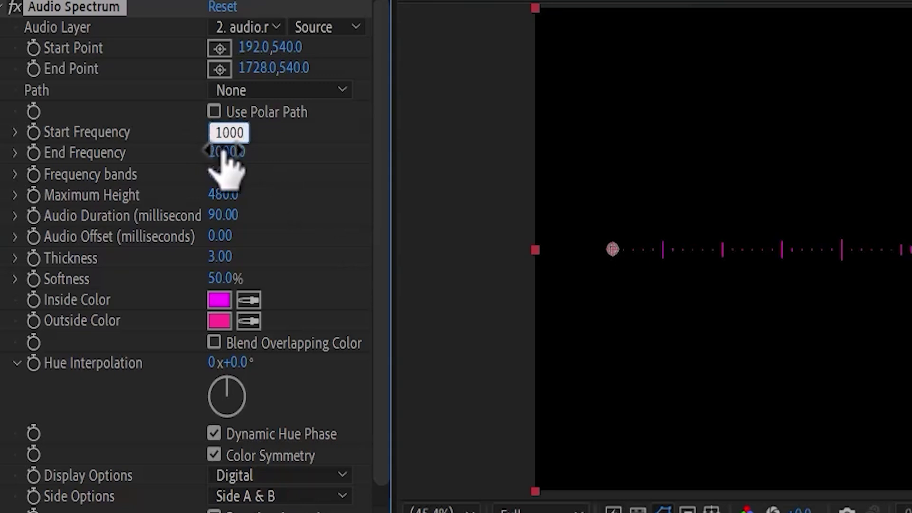
click(223, 153)
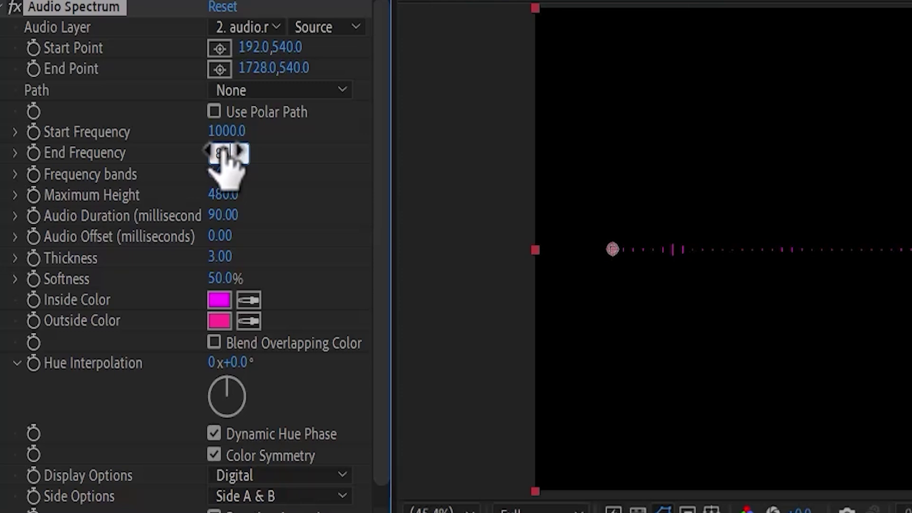
text(8500)
click(223, 174)
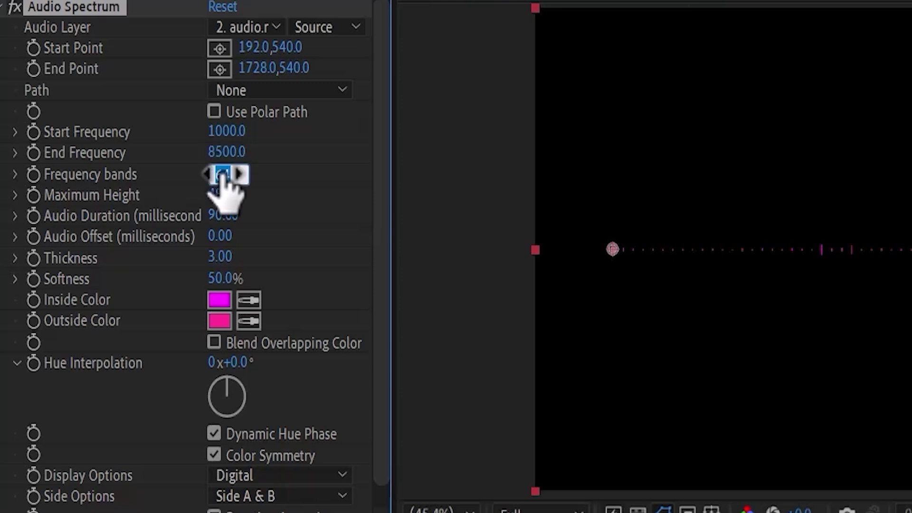
text(128)
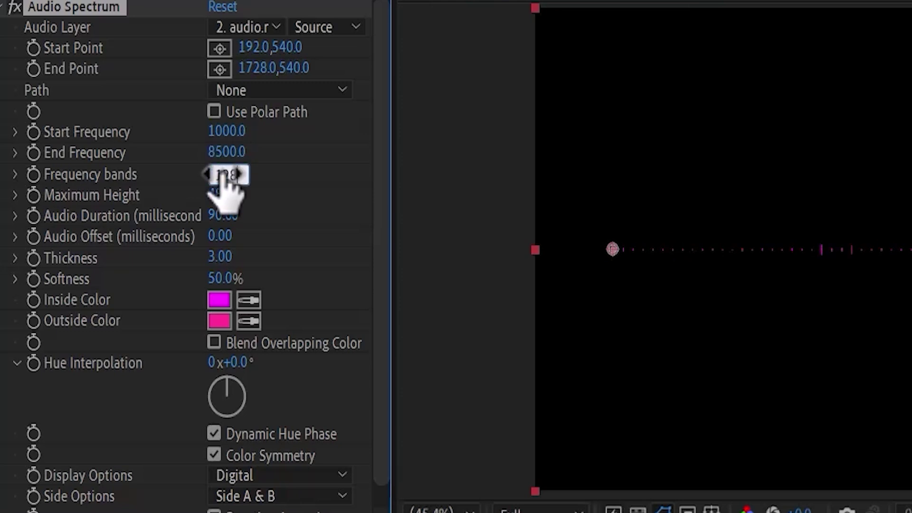
Set Audio Duration to 100 and Maximum Height to 5000
click(224, 216)
text(10)
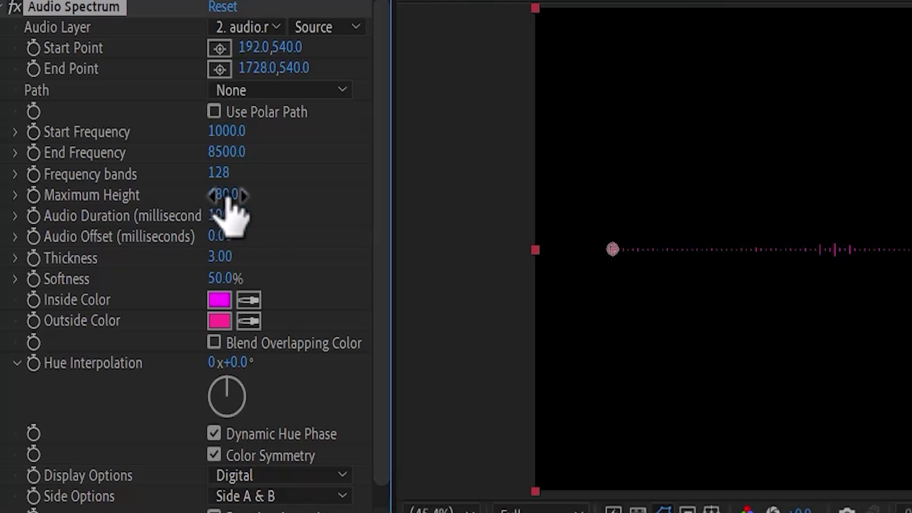
click(227, 196)
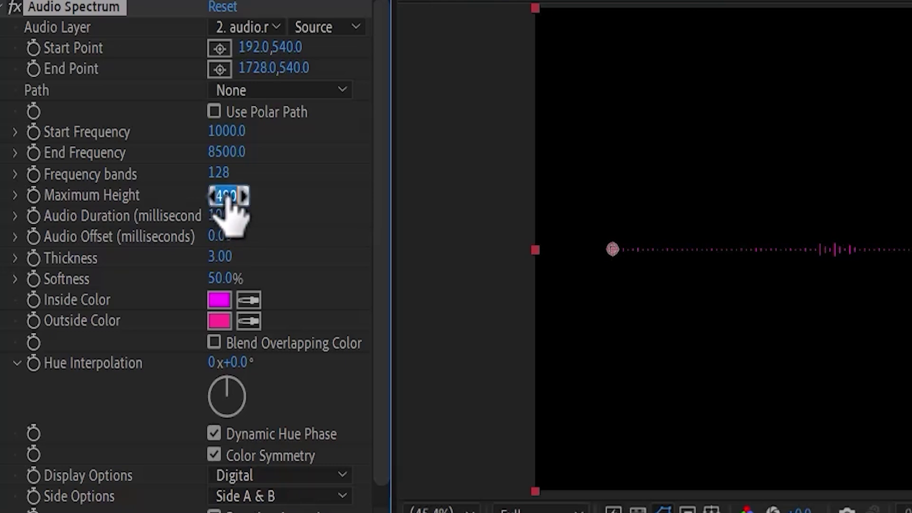
text(5000)
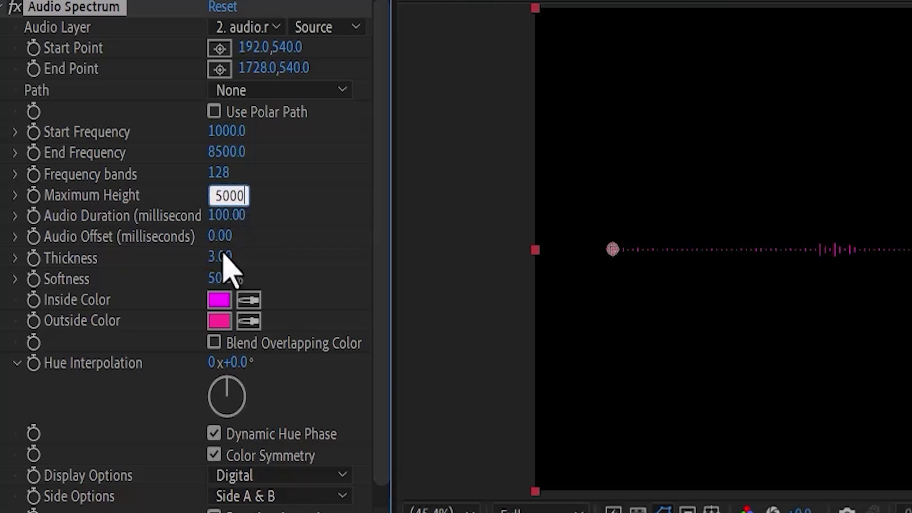
click(229, 259)
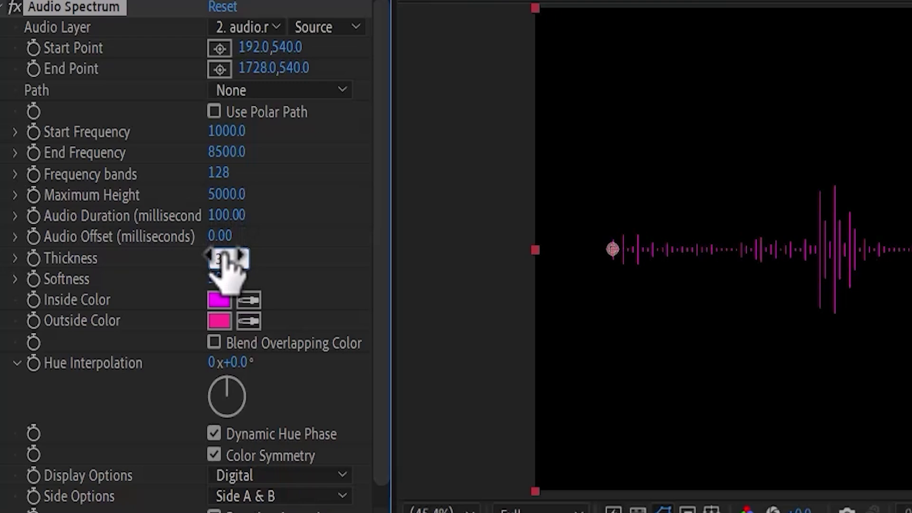
Set both Inside Color and Outside Color to white, then preview around five seconds
click(220, 300)
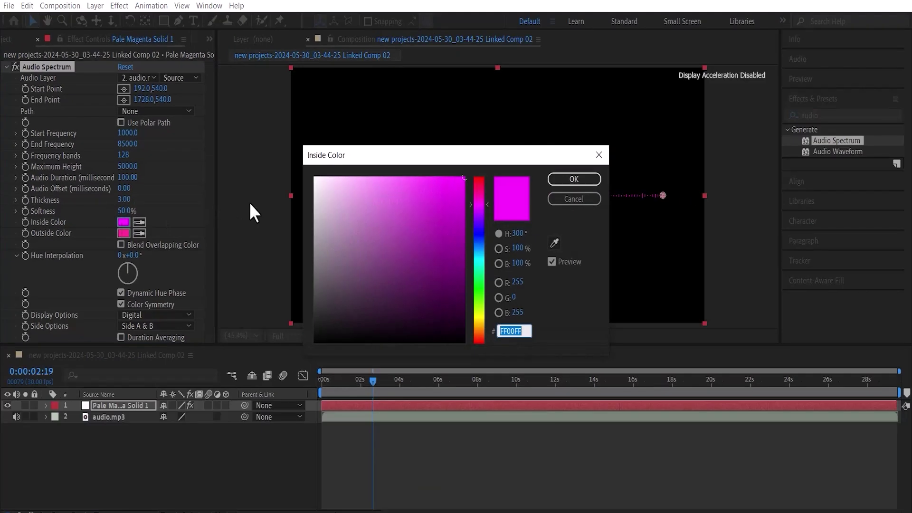
click(315, 177)
click(561, 177)
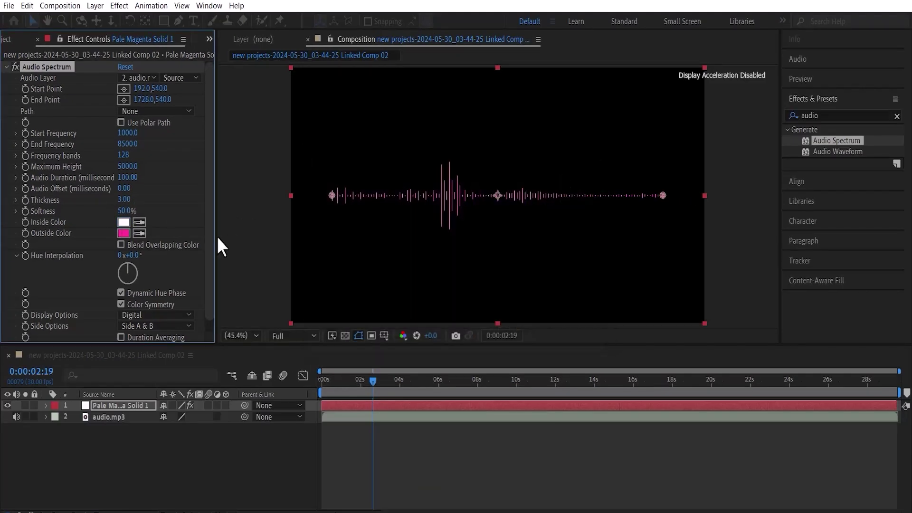
click(124, 232)
click(315, 176)
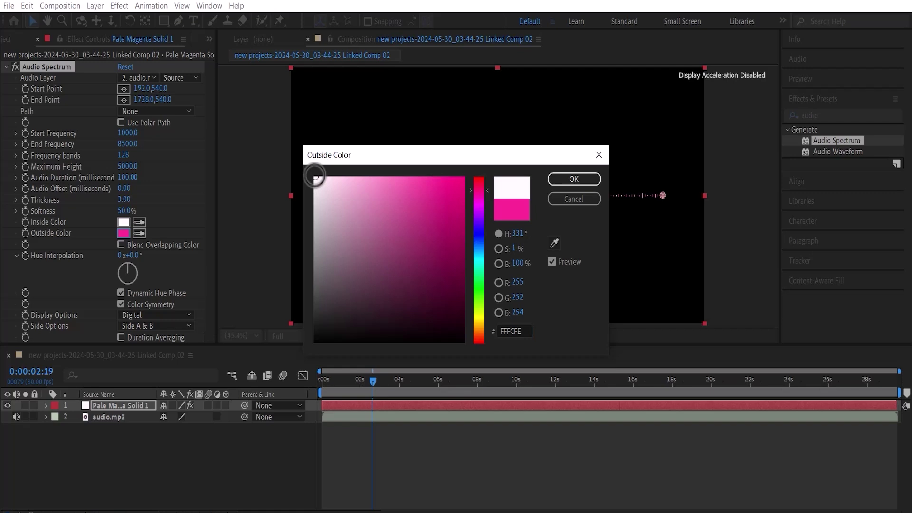
click(562, 180)
drag(383, 378, 441, 377)
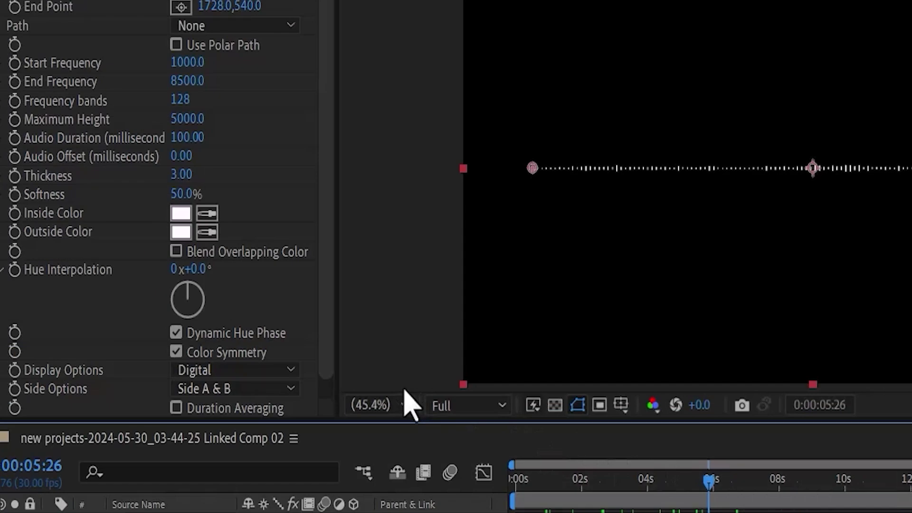
Switch Display Options to Analog lines, then Analog dots, previewing each along the timeline
click(297, 376)
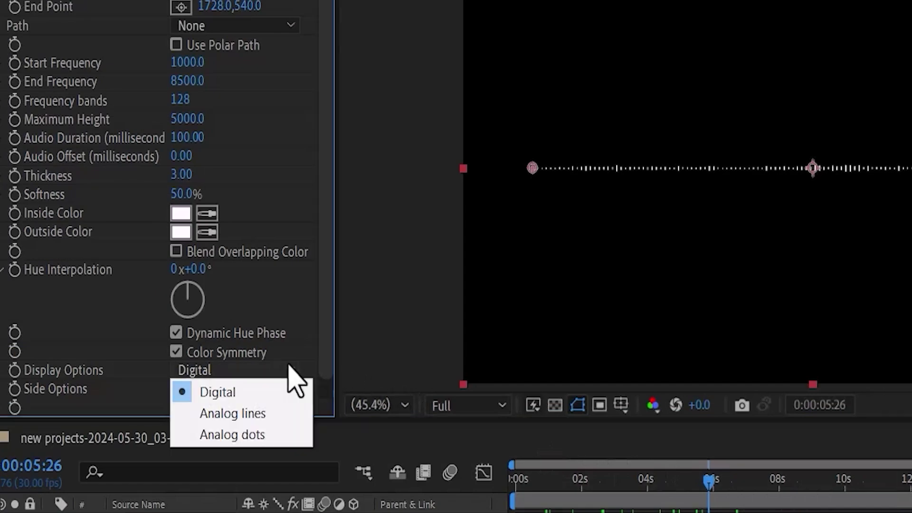
click(260, 414)
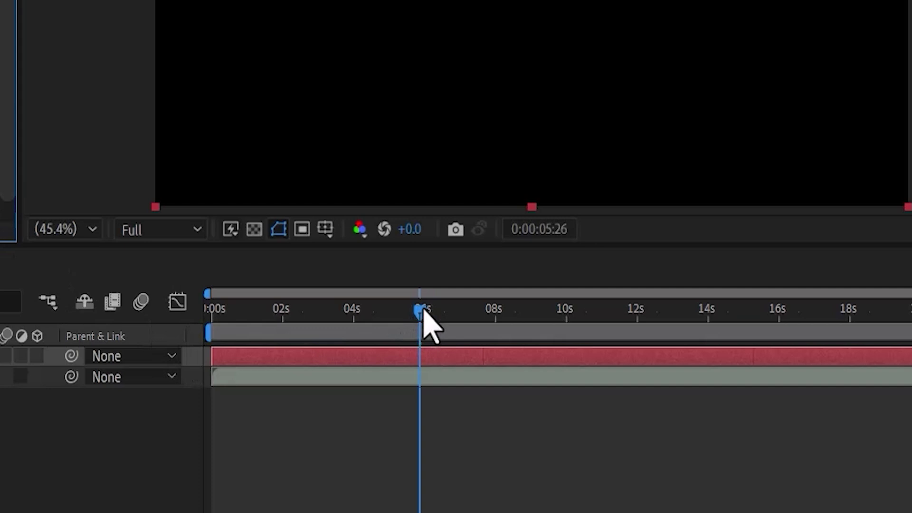
drag(424, 320, 481, 350)
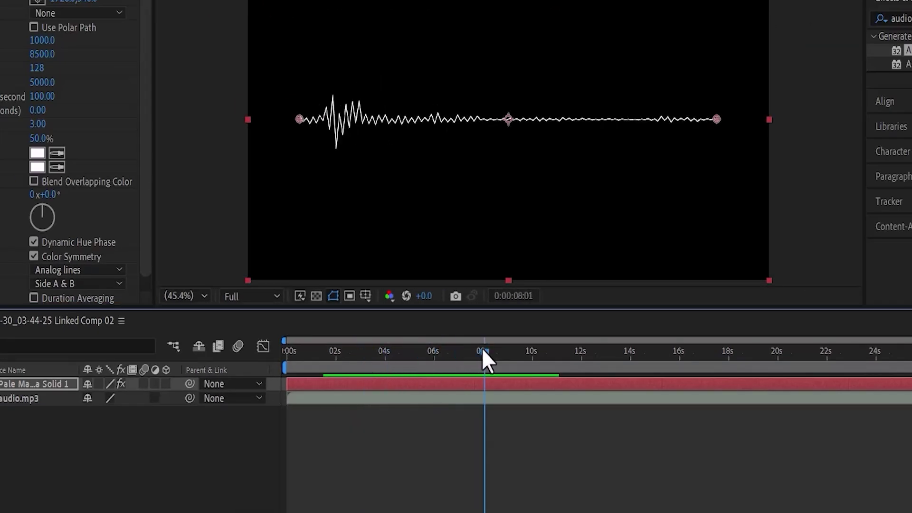
click(114, 269)
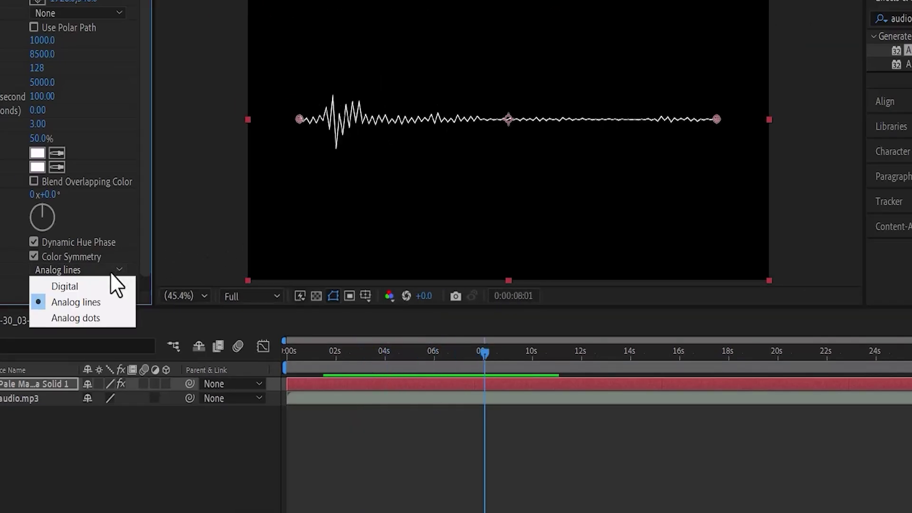
click(93, 319)
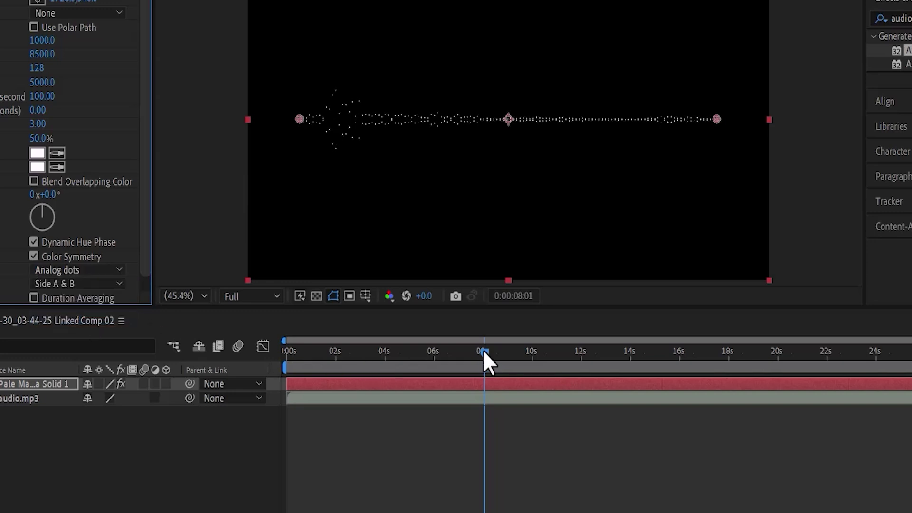
drag(470, 354, 497, 353)
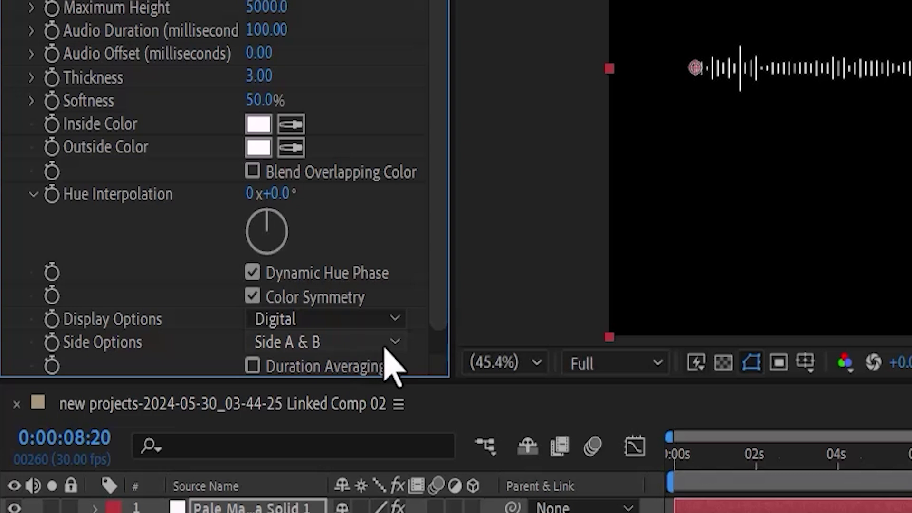
Set Side Options to Side A and preview the one-sided spectrum
click(393, 341)
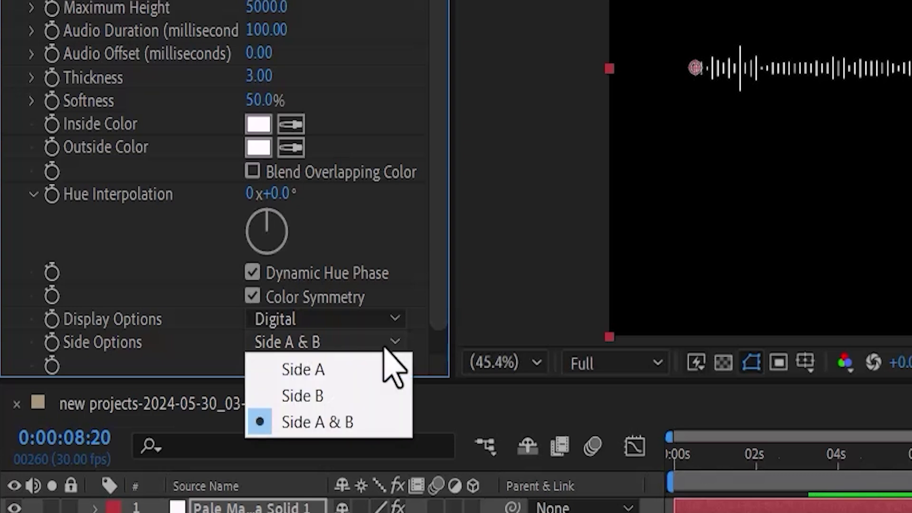
click(360, 369)
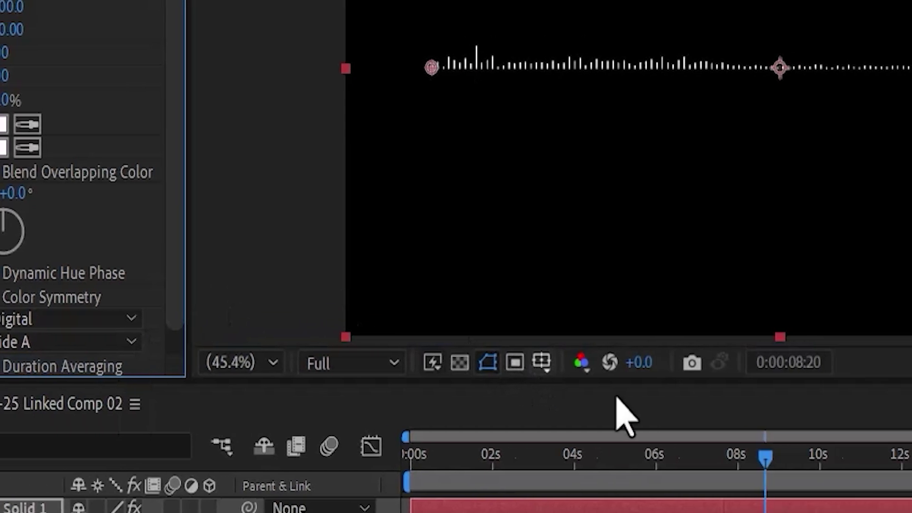
click(543, 455)
drag(580, 458, 253, 477)
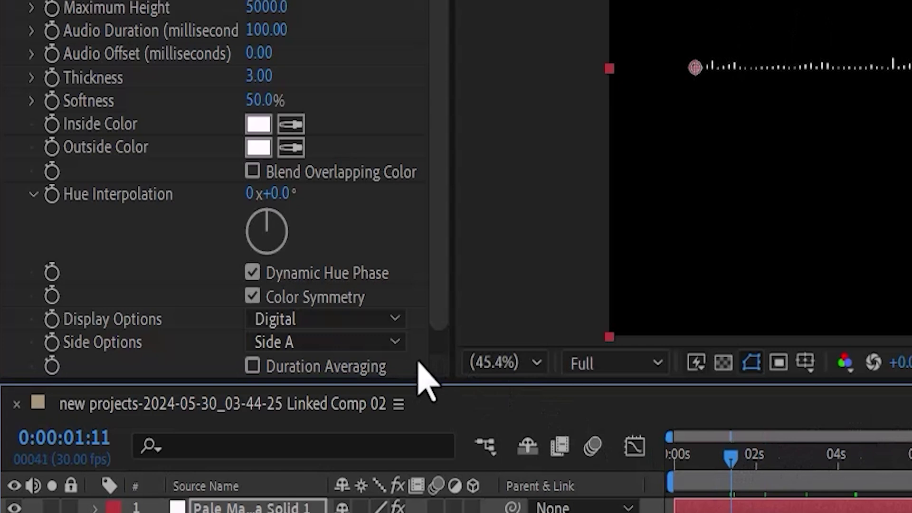
Try Side B with a preview, then set Side Options to Side A & B
click(76, 342)
click(41, 397)
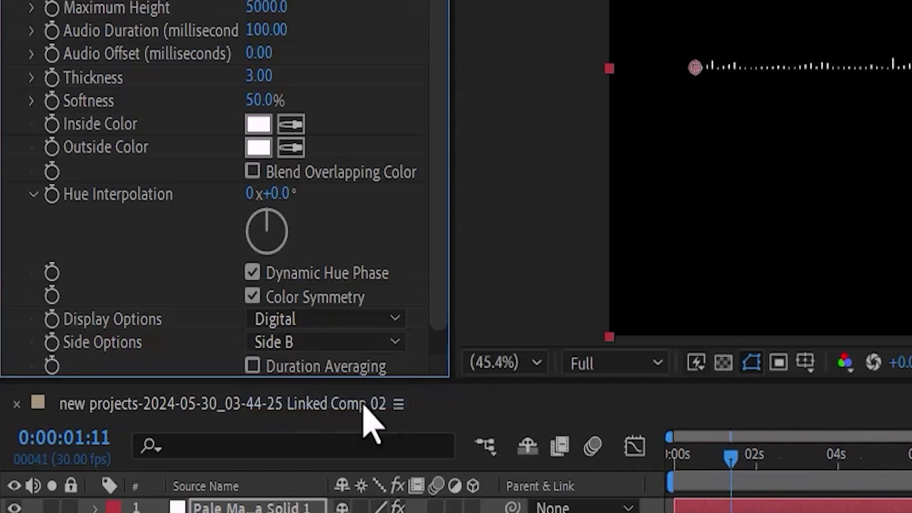
drag(419, 472, 297, 463)
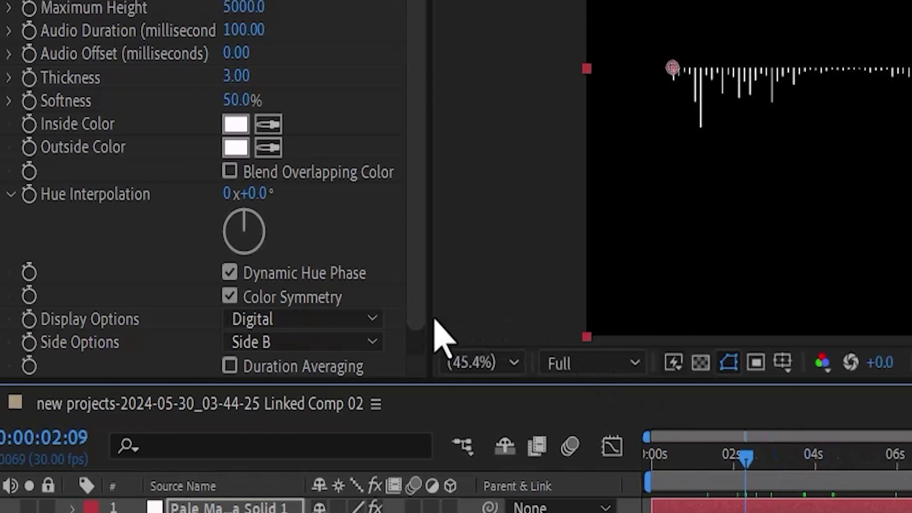
click(203, 343)
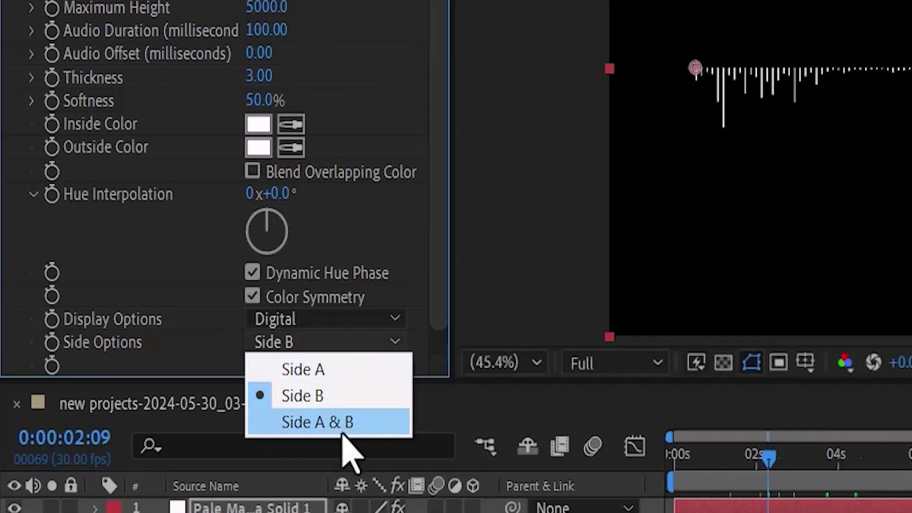
click(339, 427)
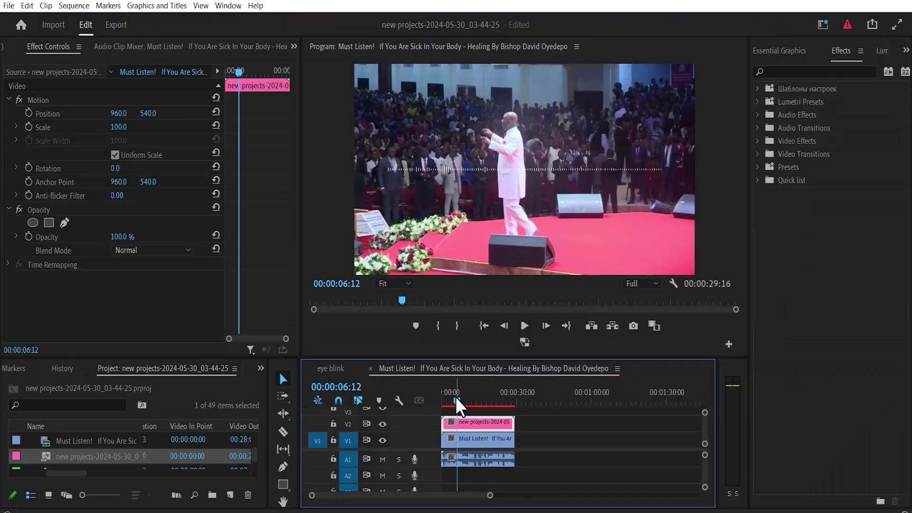
At 11:26, drag the V2 clip's Position Y so the overlay sits at 960, 934
drag(460, 398, 470, 397)
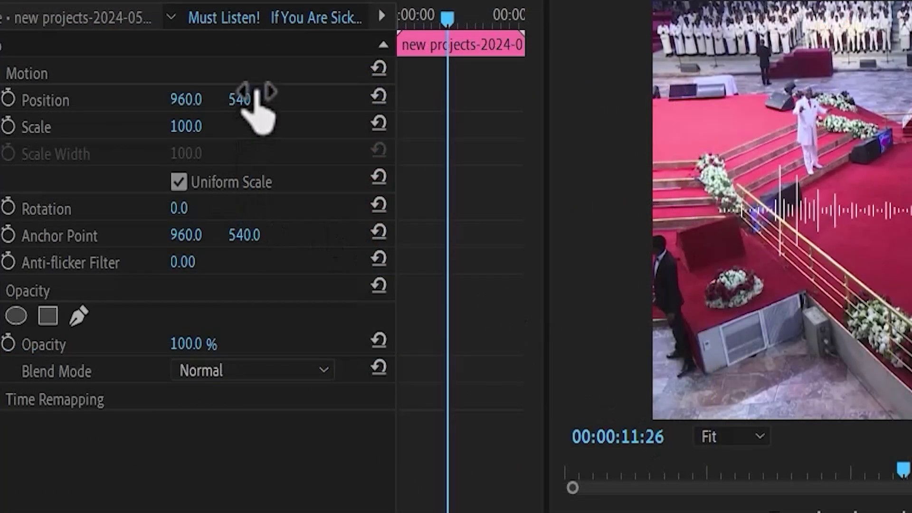
drag(245, 100, 249, 100)
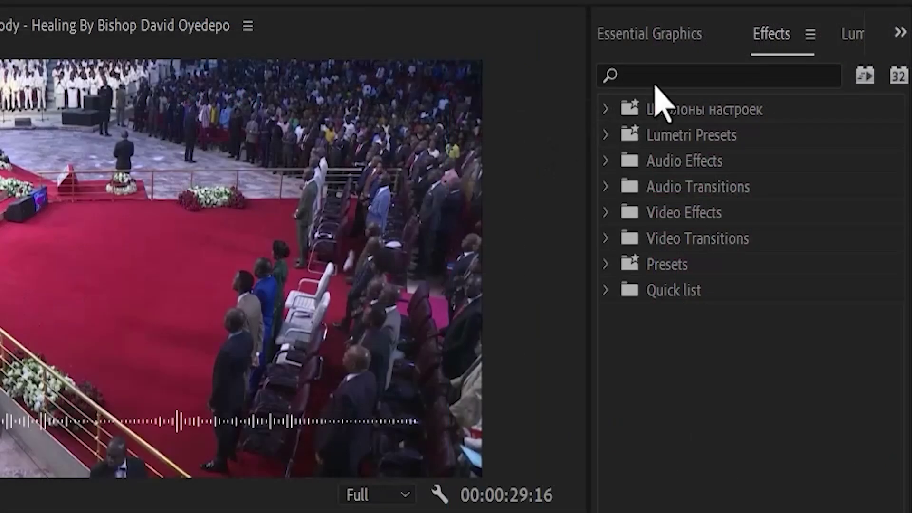
Find Drop Shadow in Effects and apply it to the V2 spectrum clip
click(682, 74)
text(drop)
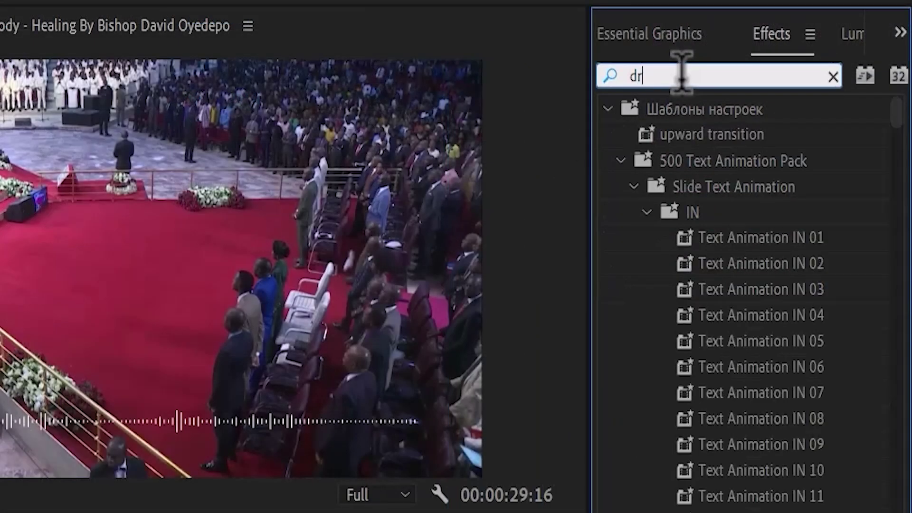
drag(825, 309, 459, 438)
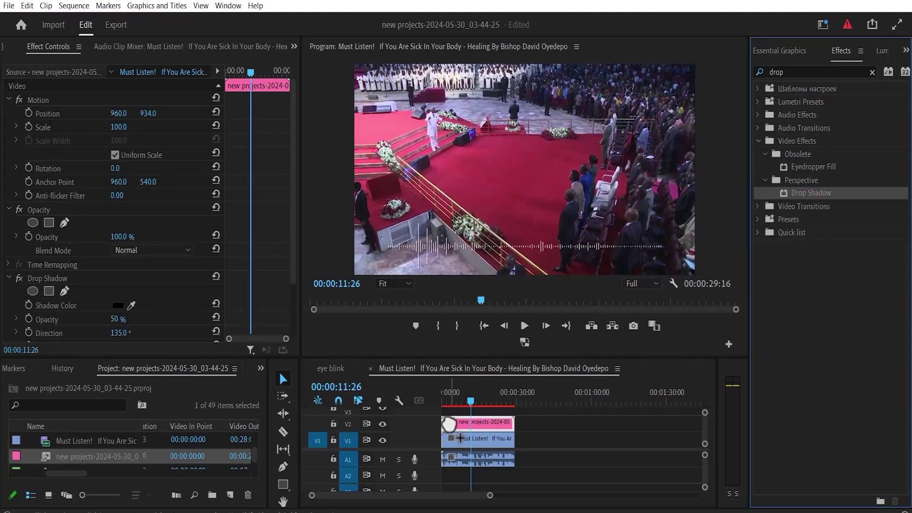
Set the drop shadow's Shadow Color to green 01B822
drag(292, 281, 300, 345)
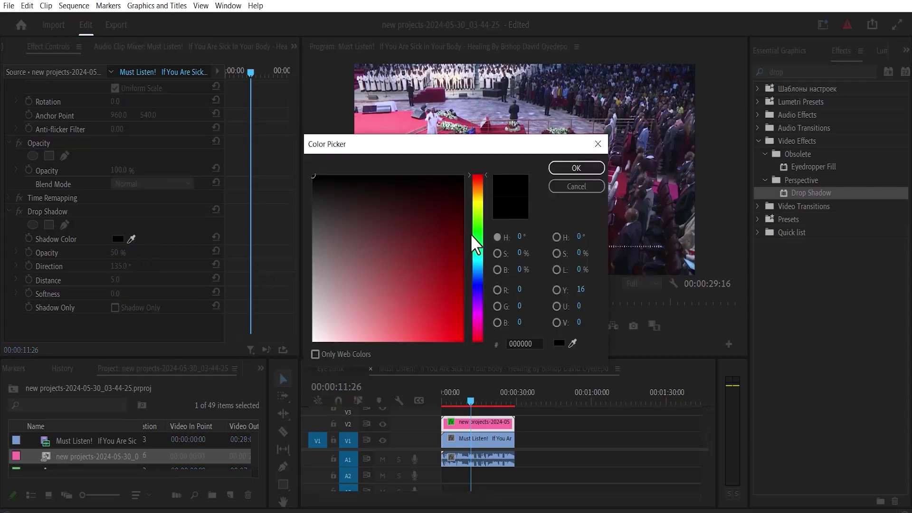
click(475, 237)
click(462, 265)
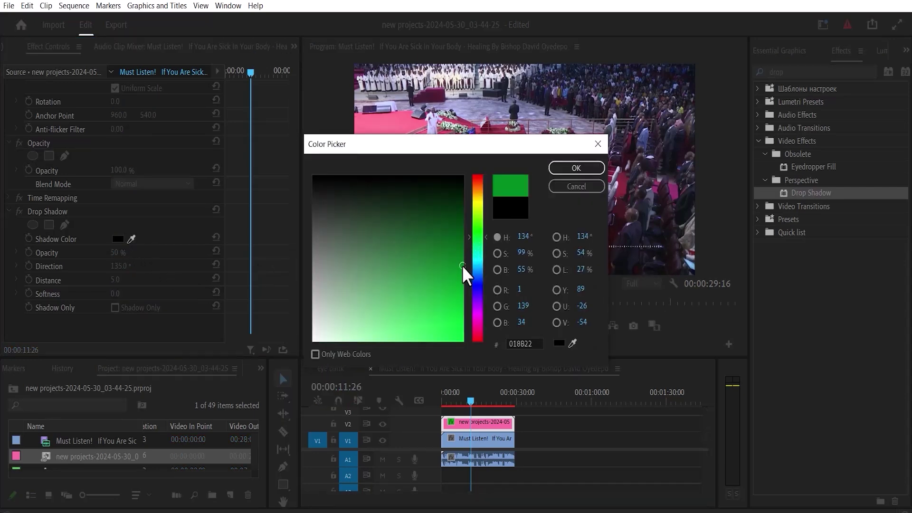
click(571, 168)
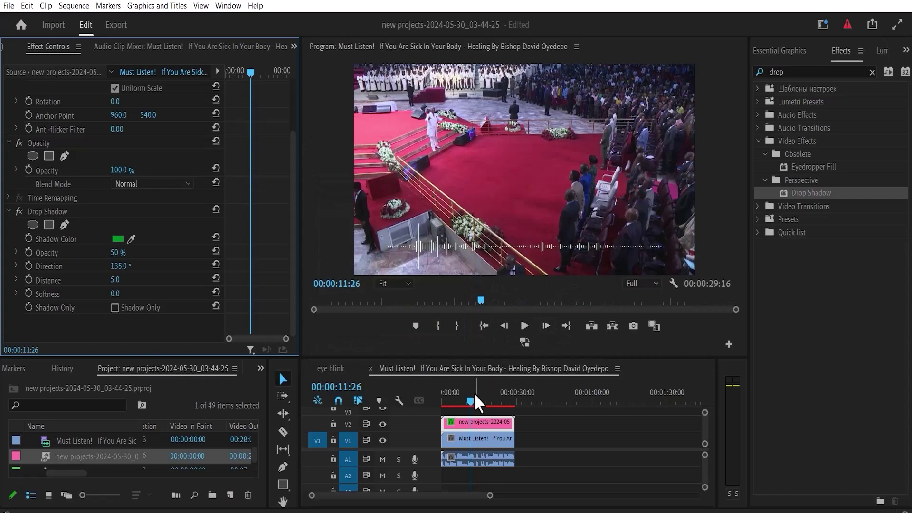
drag(474, 394, 438, 407)
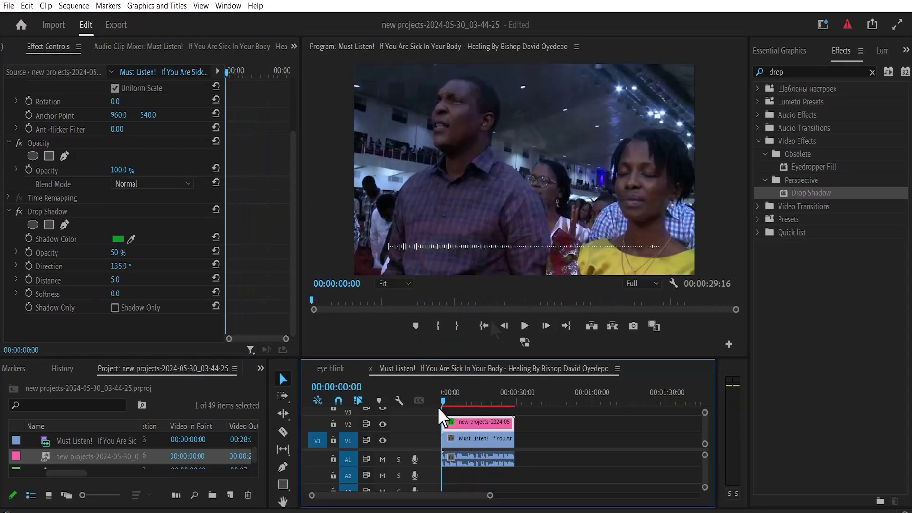